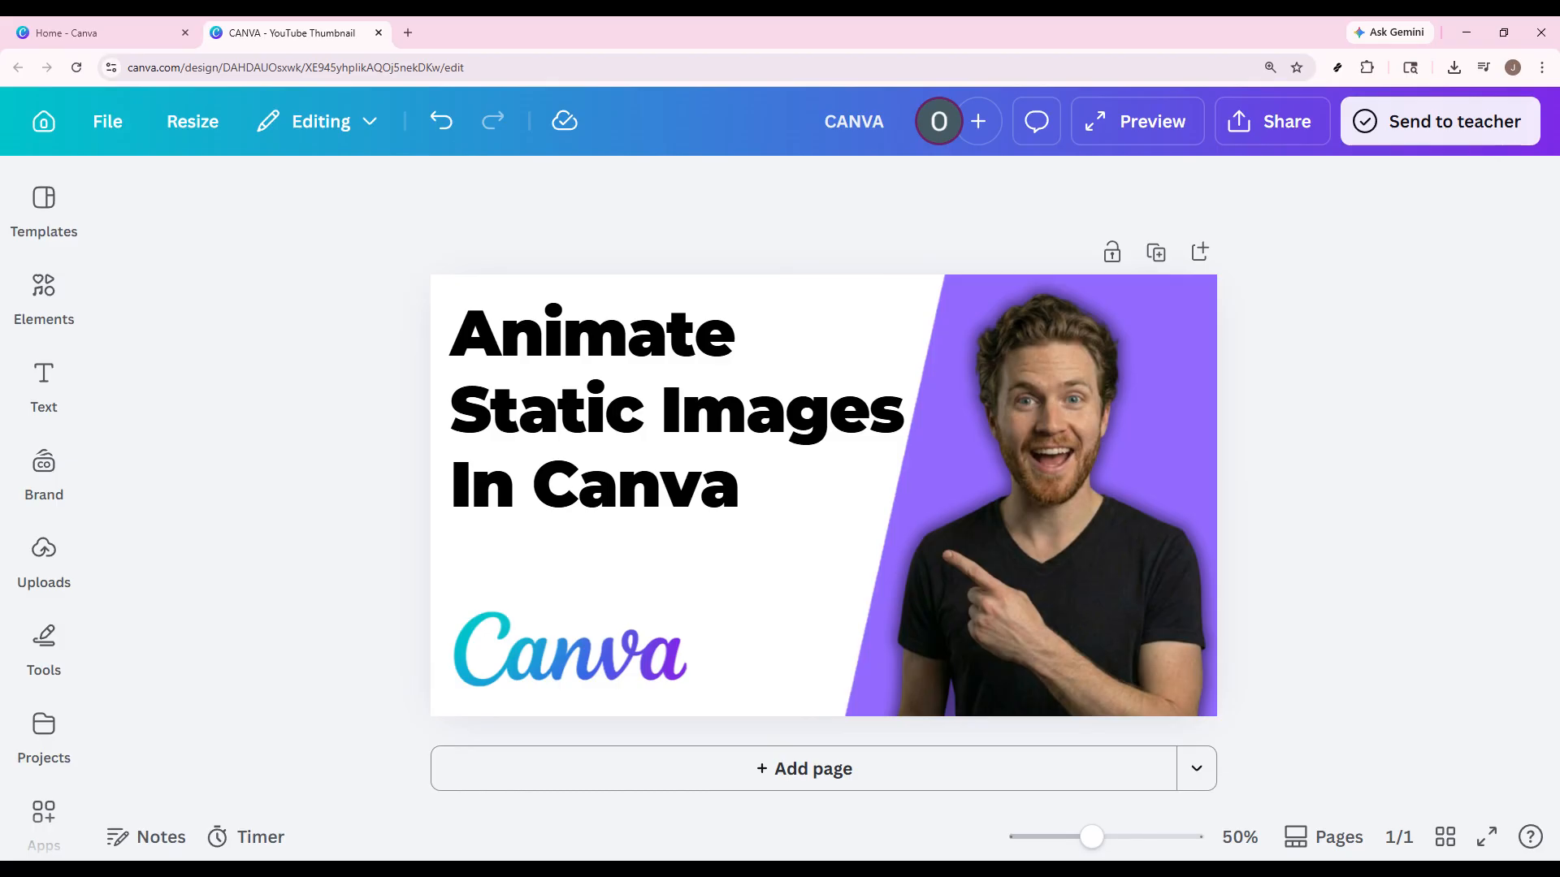
# Step: Open the animation options for the photo of the man and go to the Reveal effects
pyautogui.click(1054, 406)
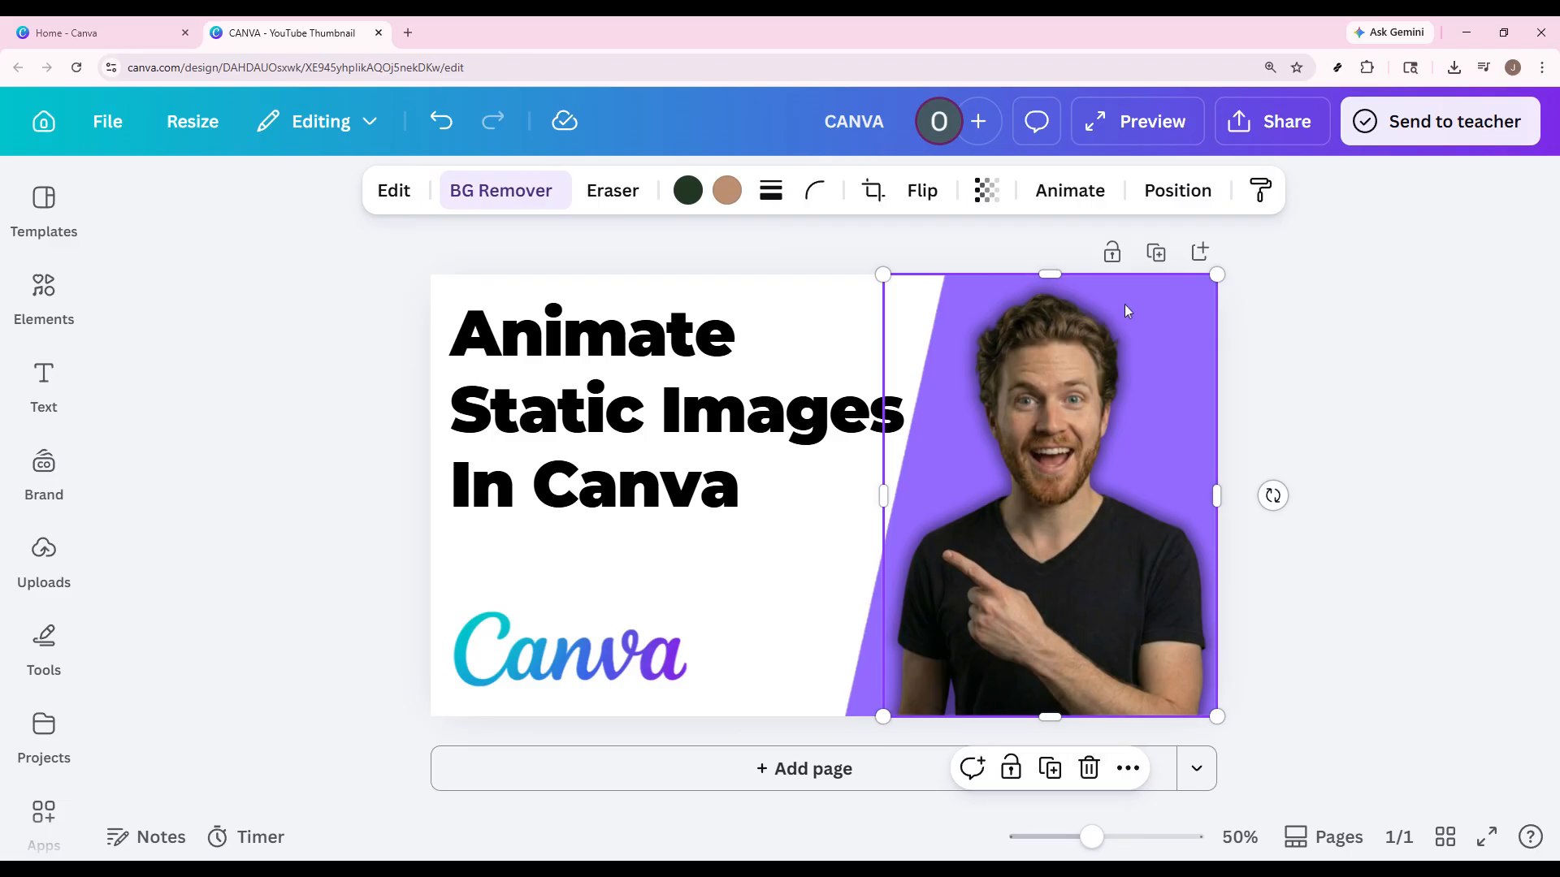
pyautogui.click(1095, 210)
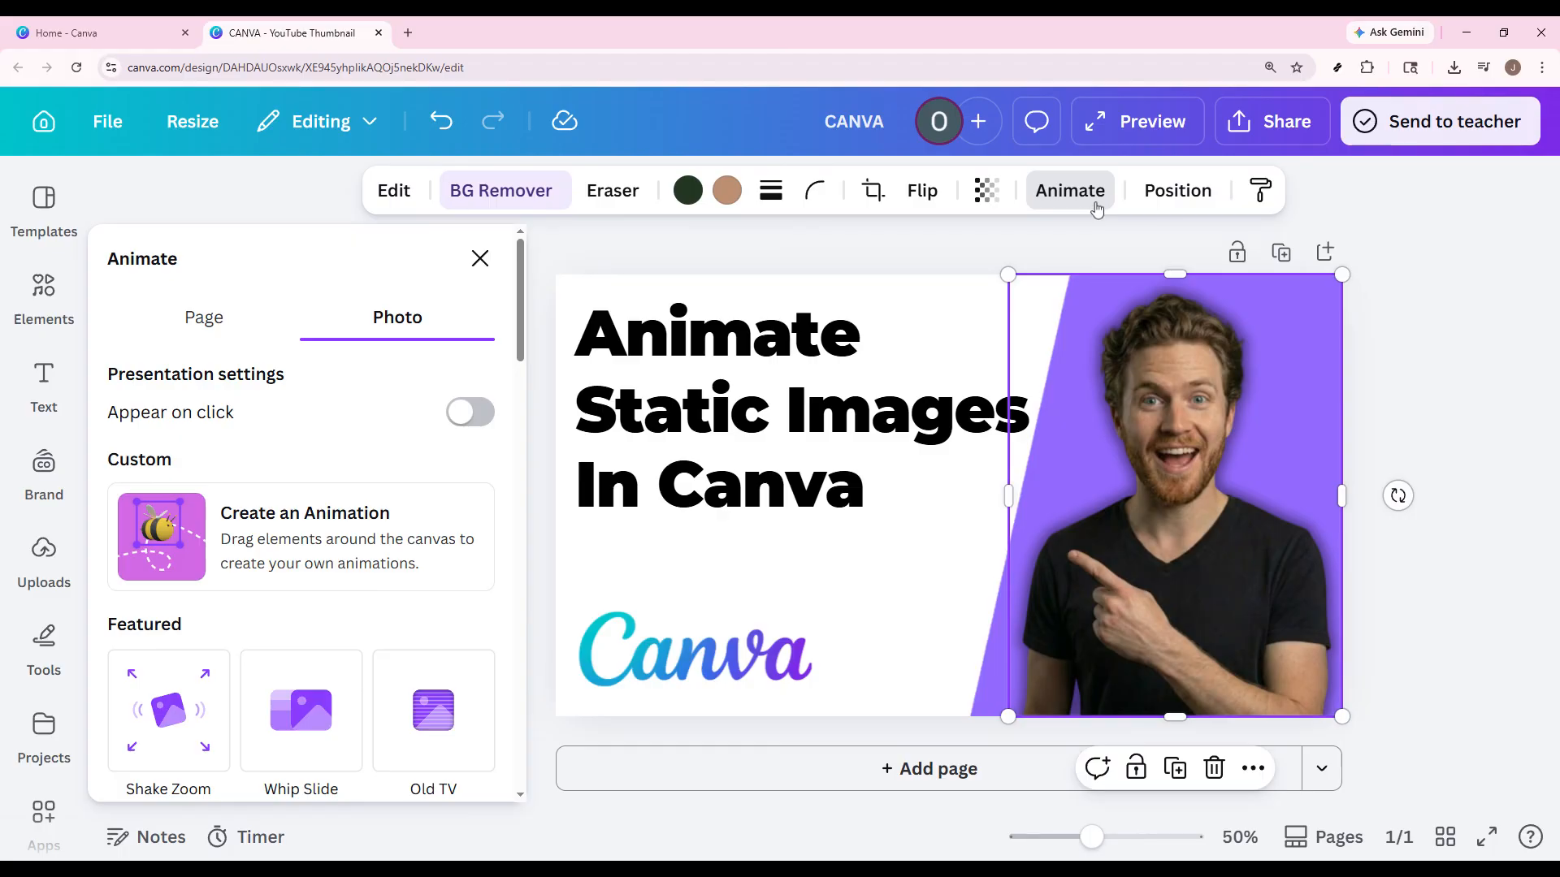
pyautogui.scroll(-6, 463, 391)
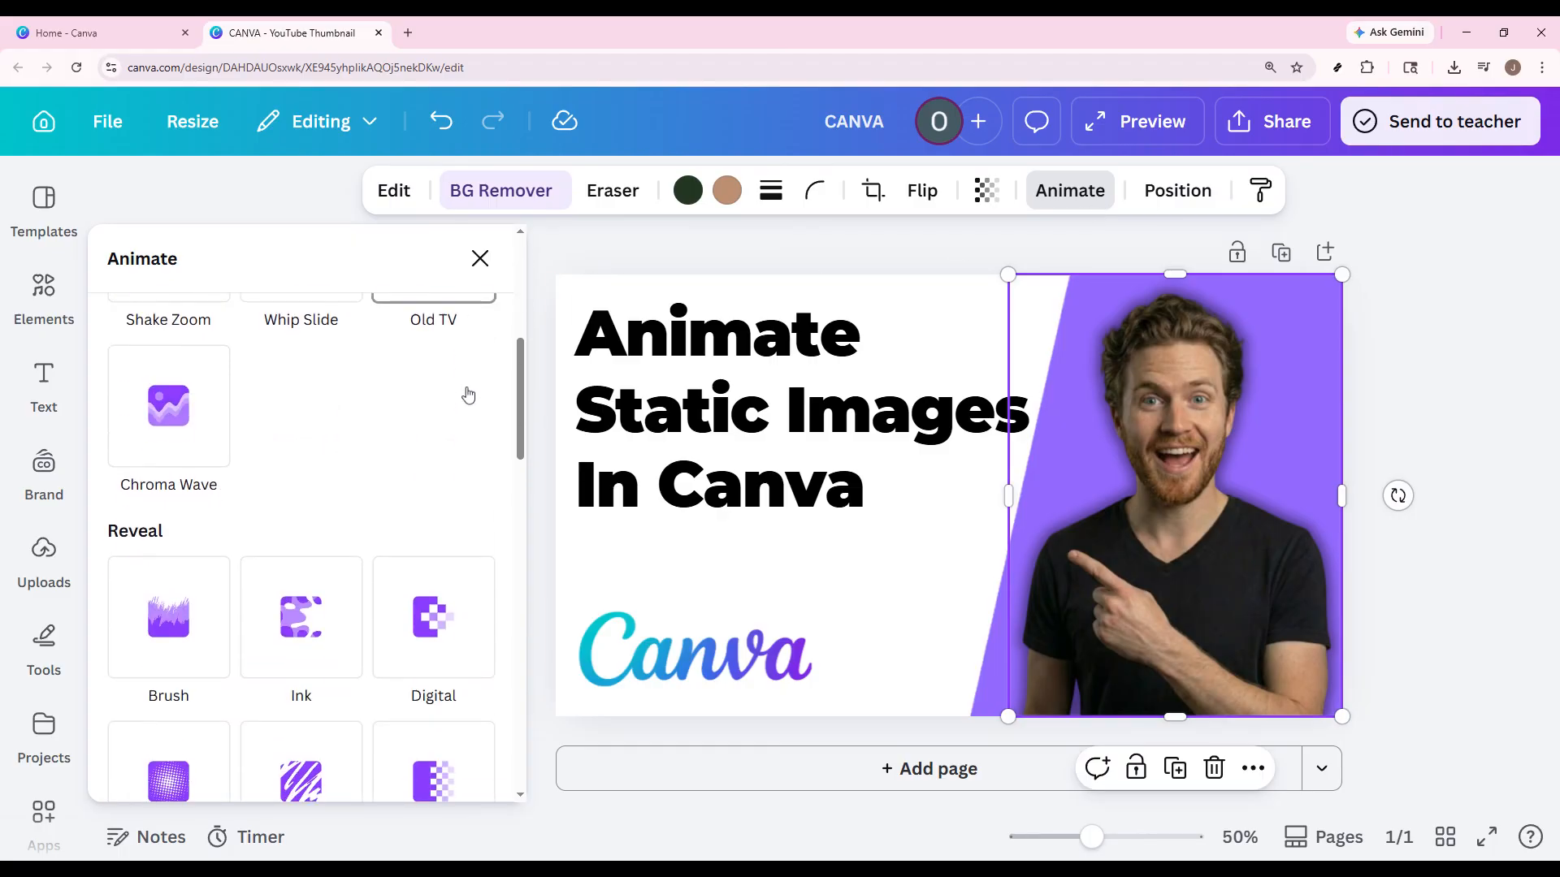
pyautogui.scroll(-1, 467, 393)
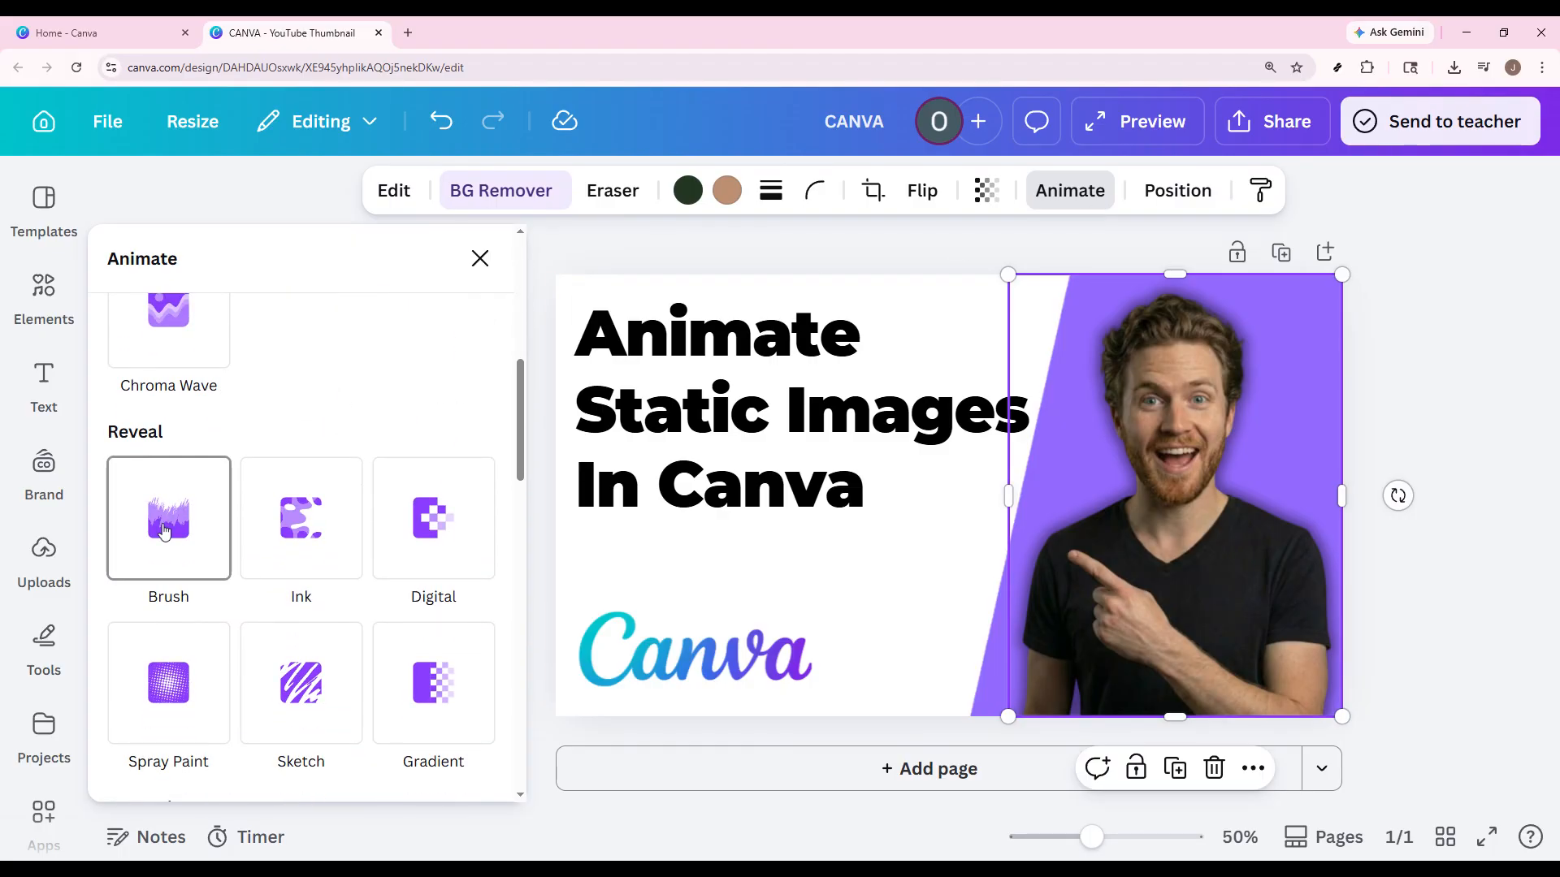
# Step: Try the Ink, Digital, Sketch and Gradient reveal animations on the photo of the man
pyautogui.click(300, 517)
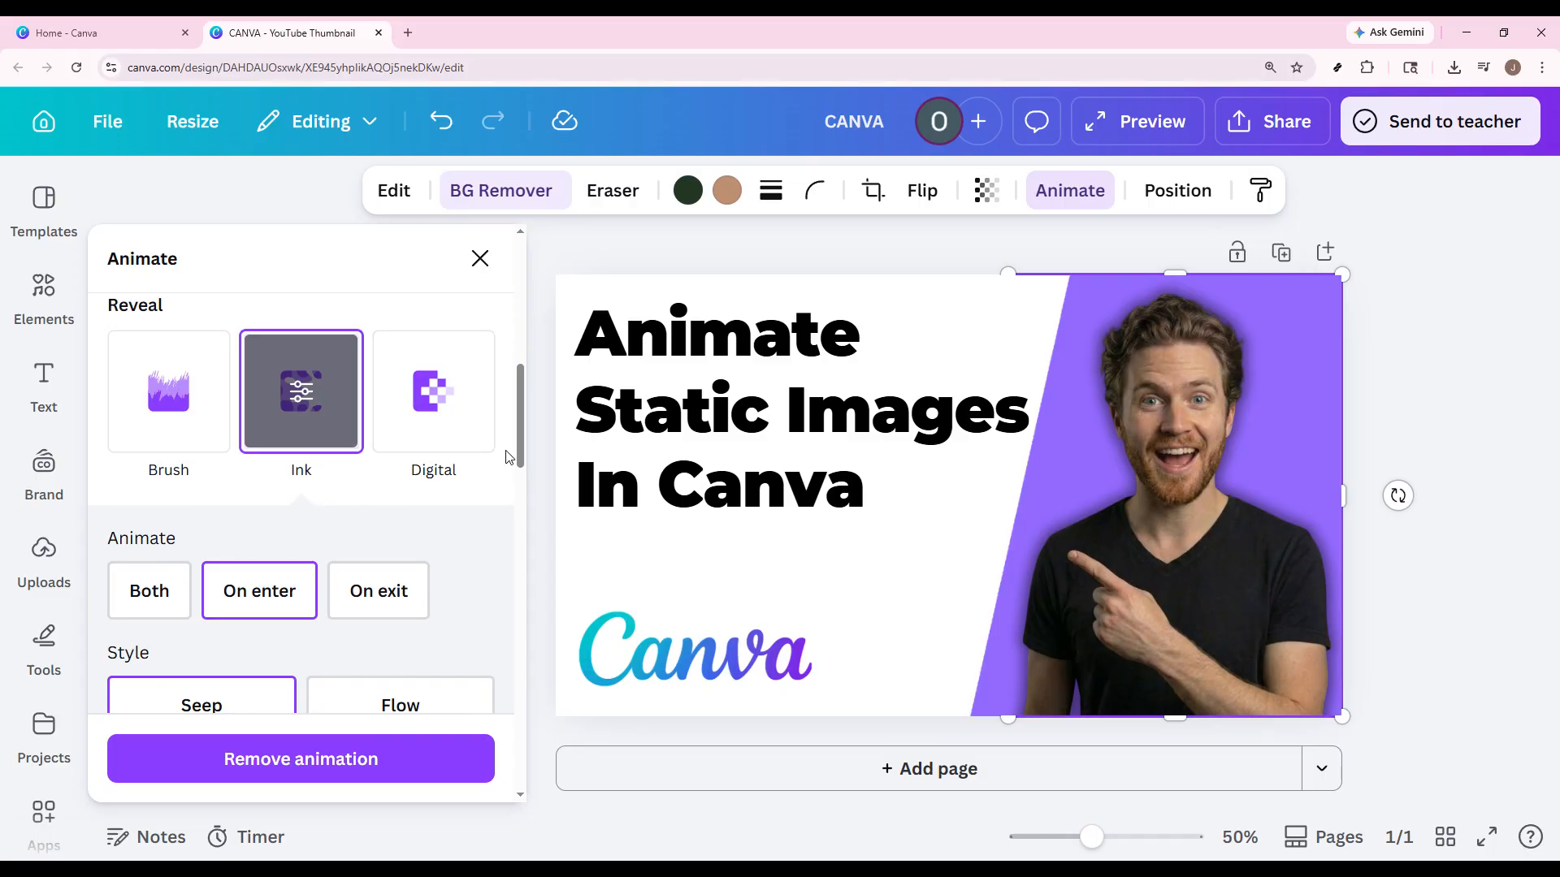
pyautogui.click(484, 443)
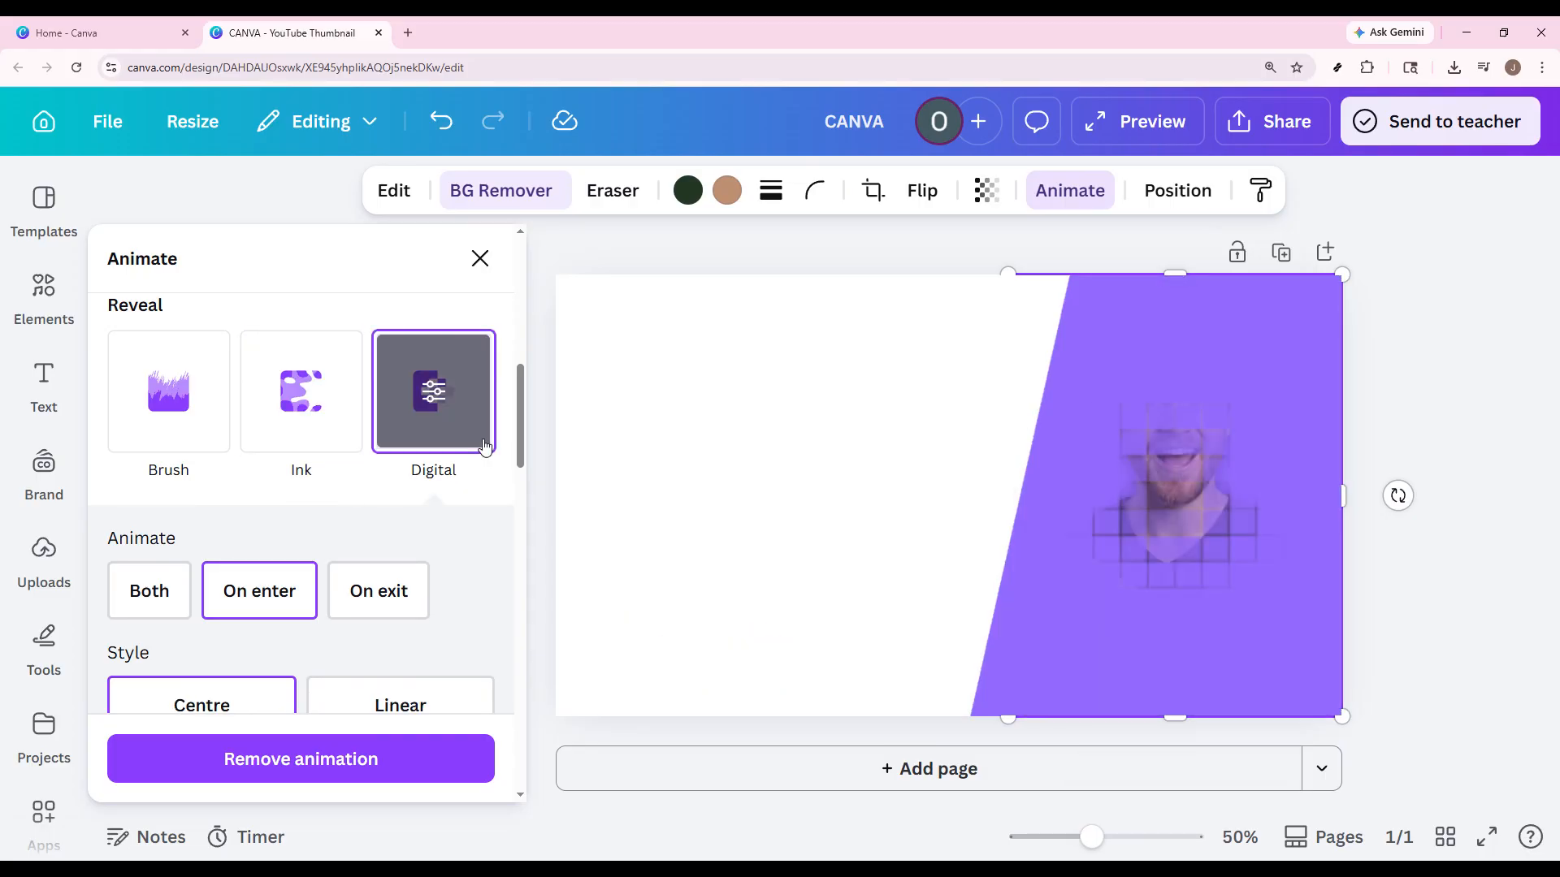
pyautogui.scroll(-4, 446, 455)
pyautogui.scroll(-2, 318, 497)
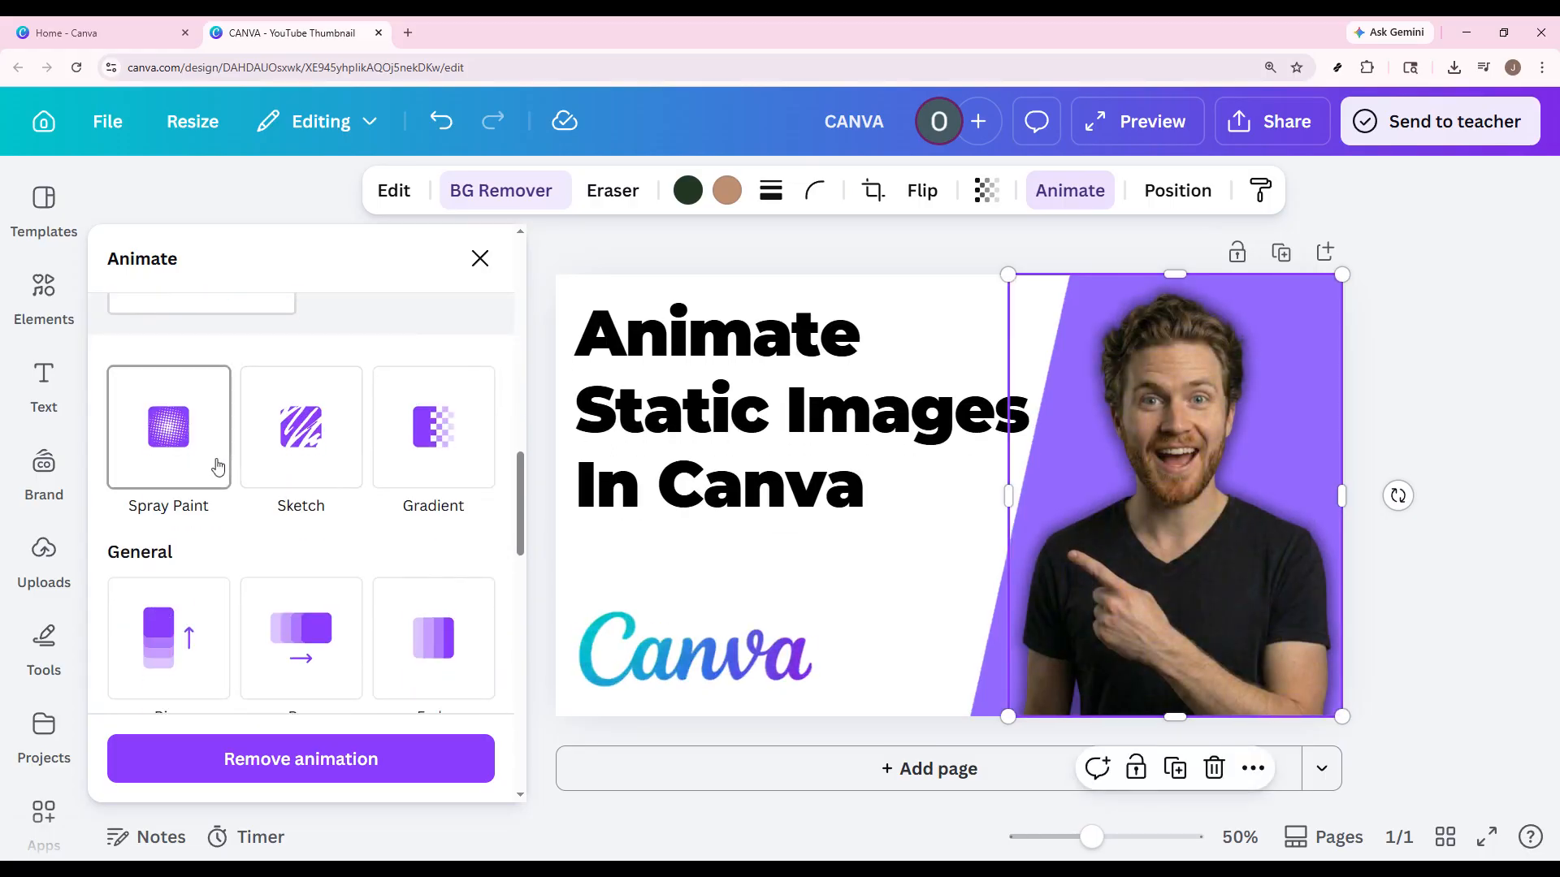
pyautogui.click(302, 453)
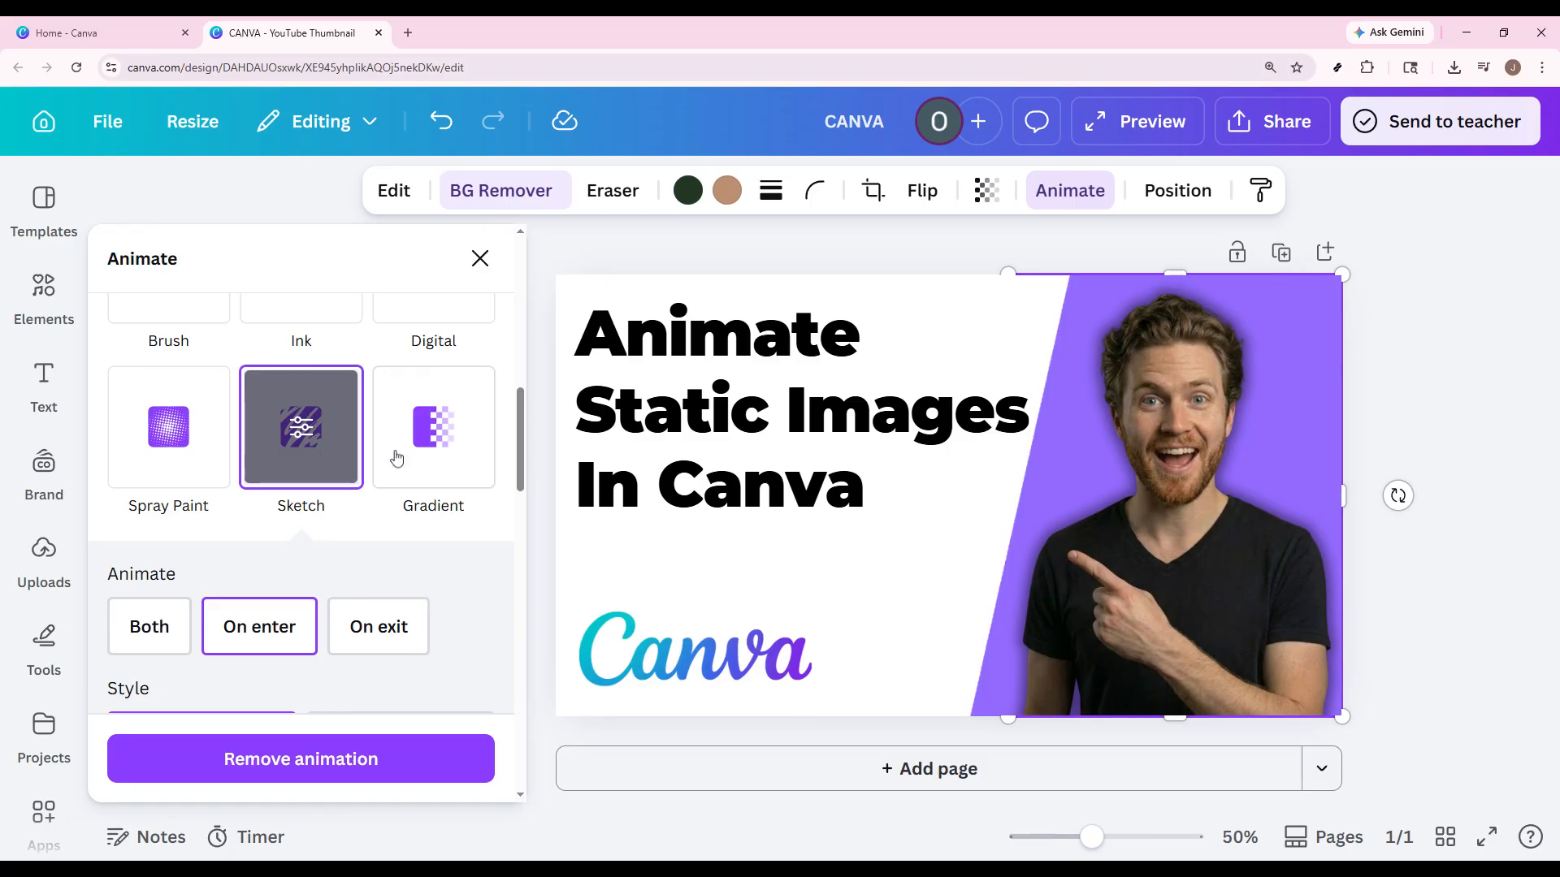
pyautogui.click(428, 455)
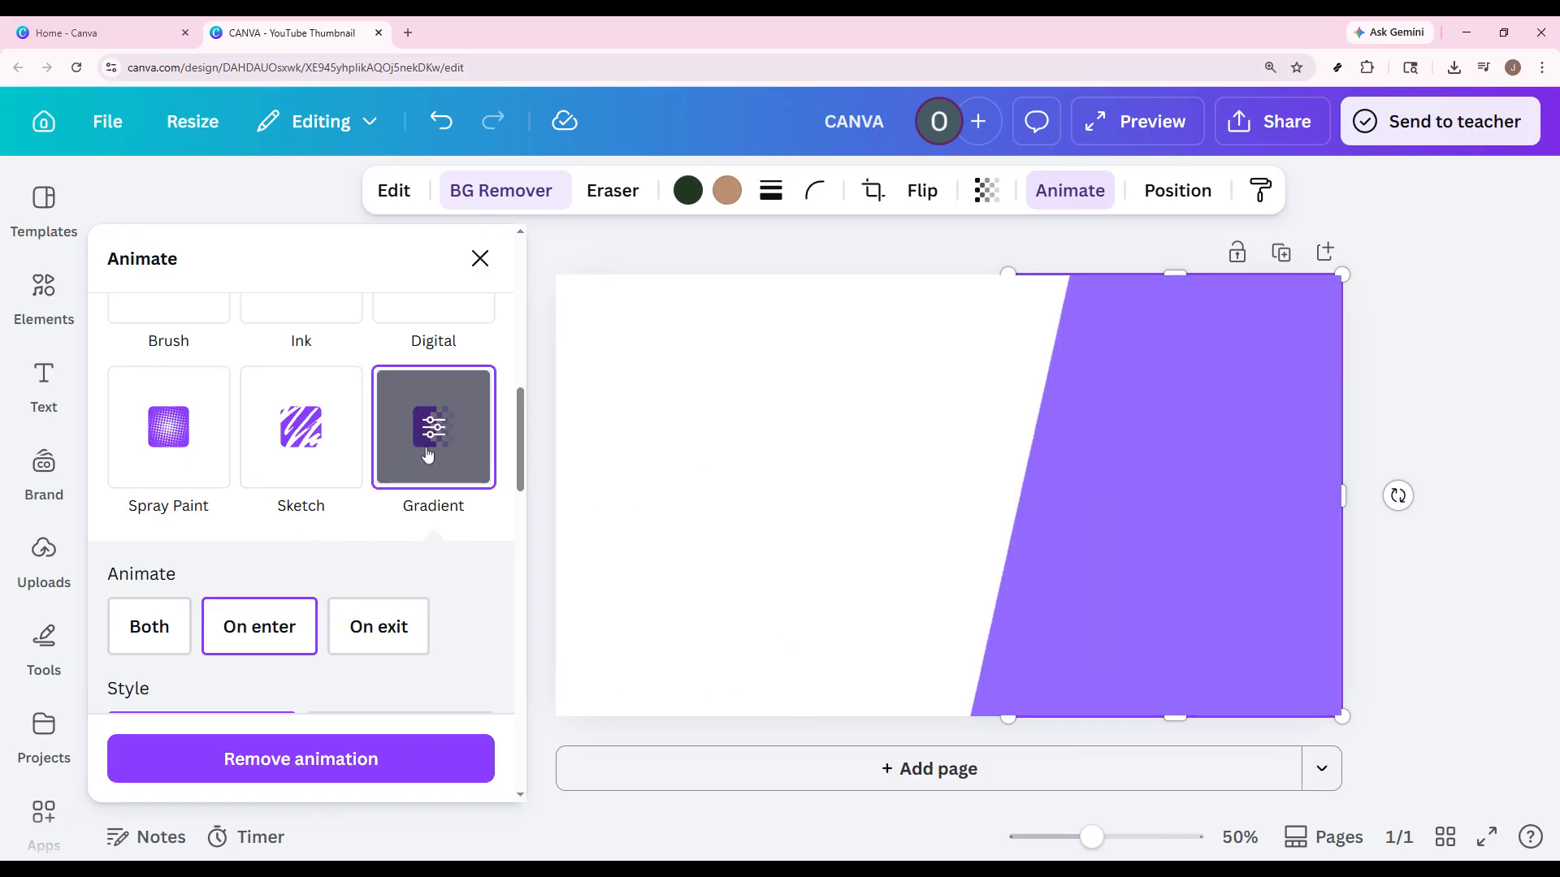
# Step: Apply the Rise animation from the General effects to the photo of the man
pyautogui.scroll(-5, 425, 452)
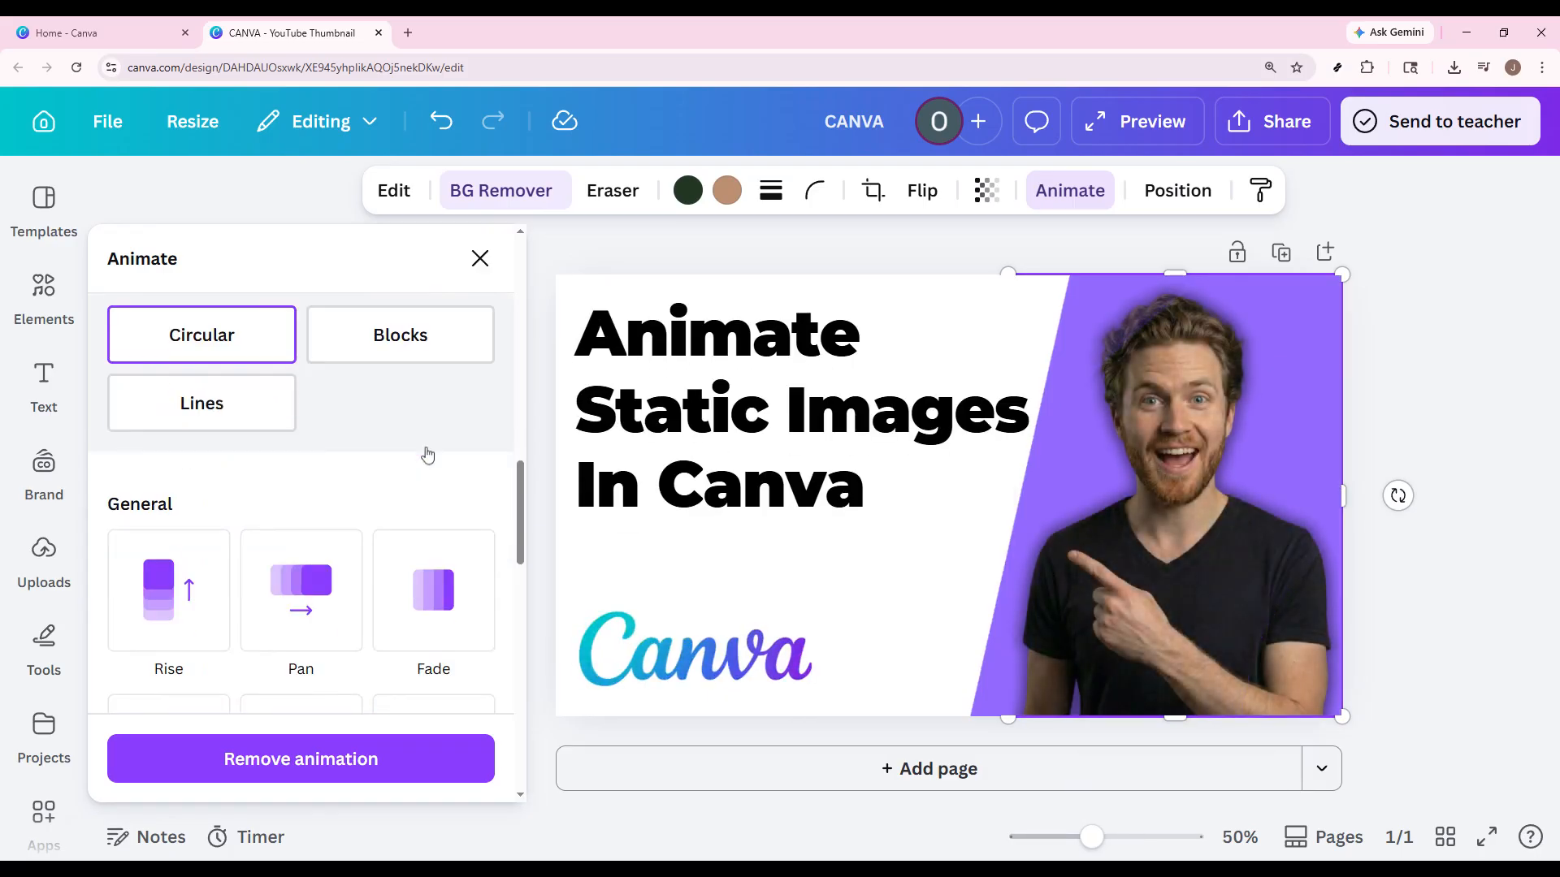
pyautogui.click(226, 575)
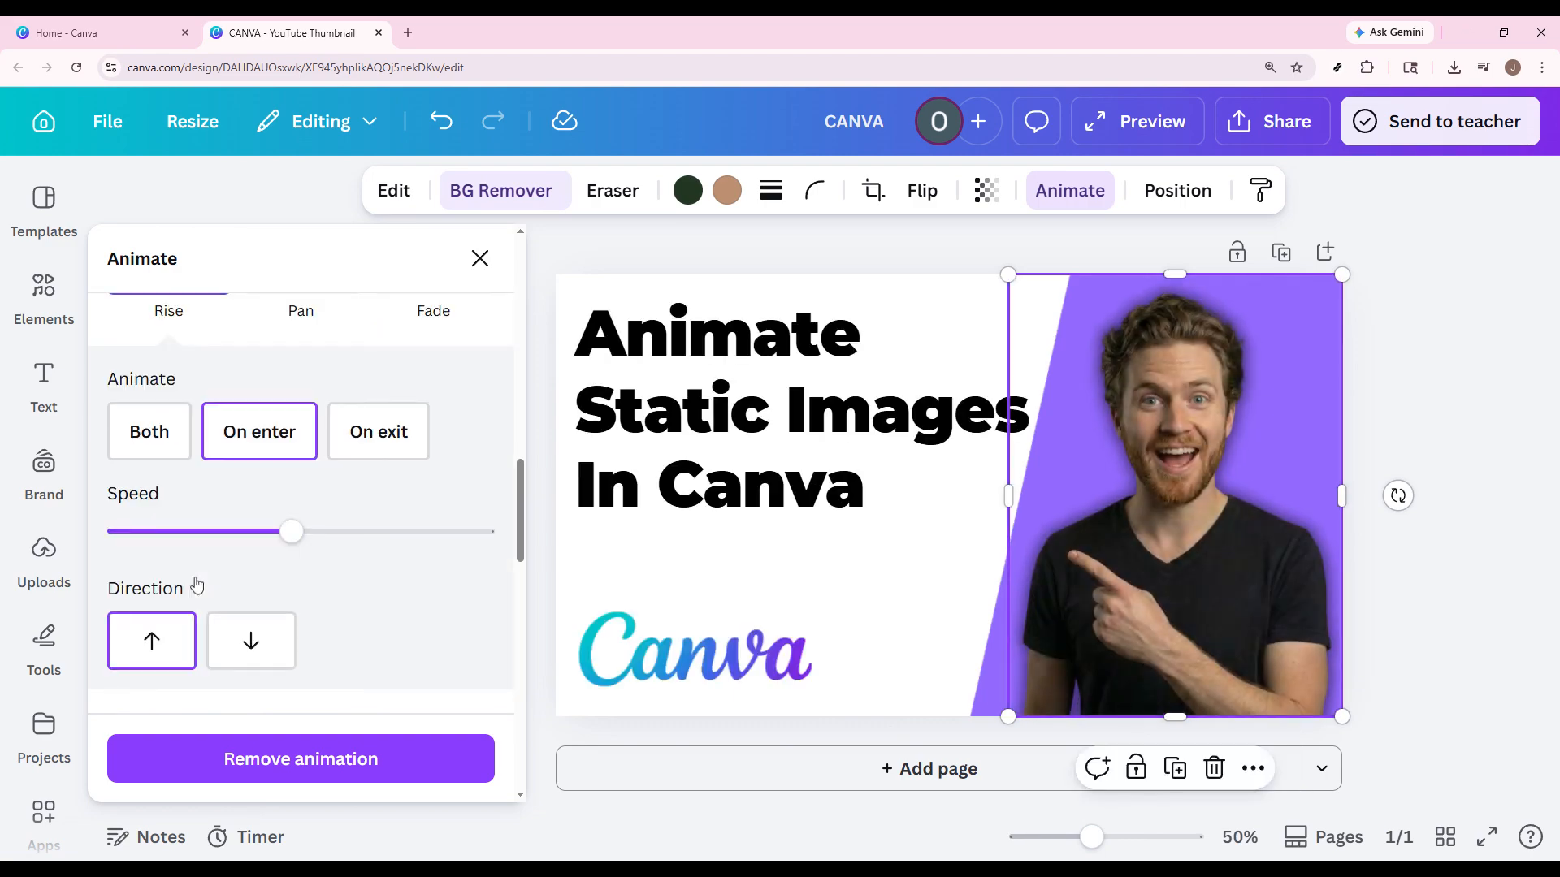
pyautogui.scroll(2, 167, 491)
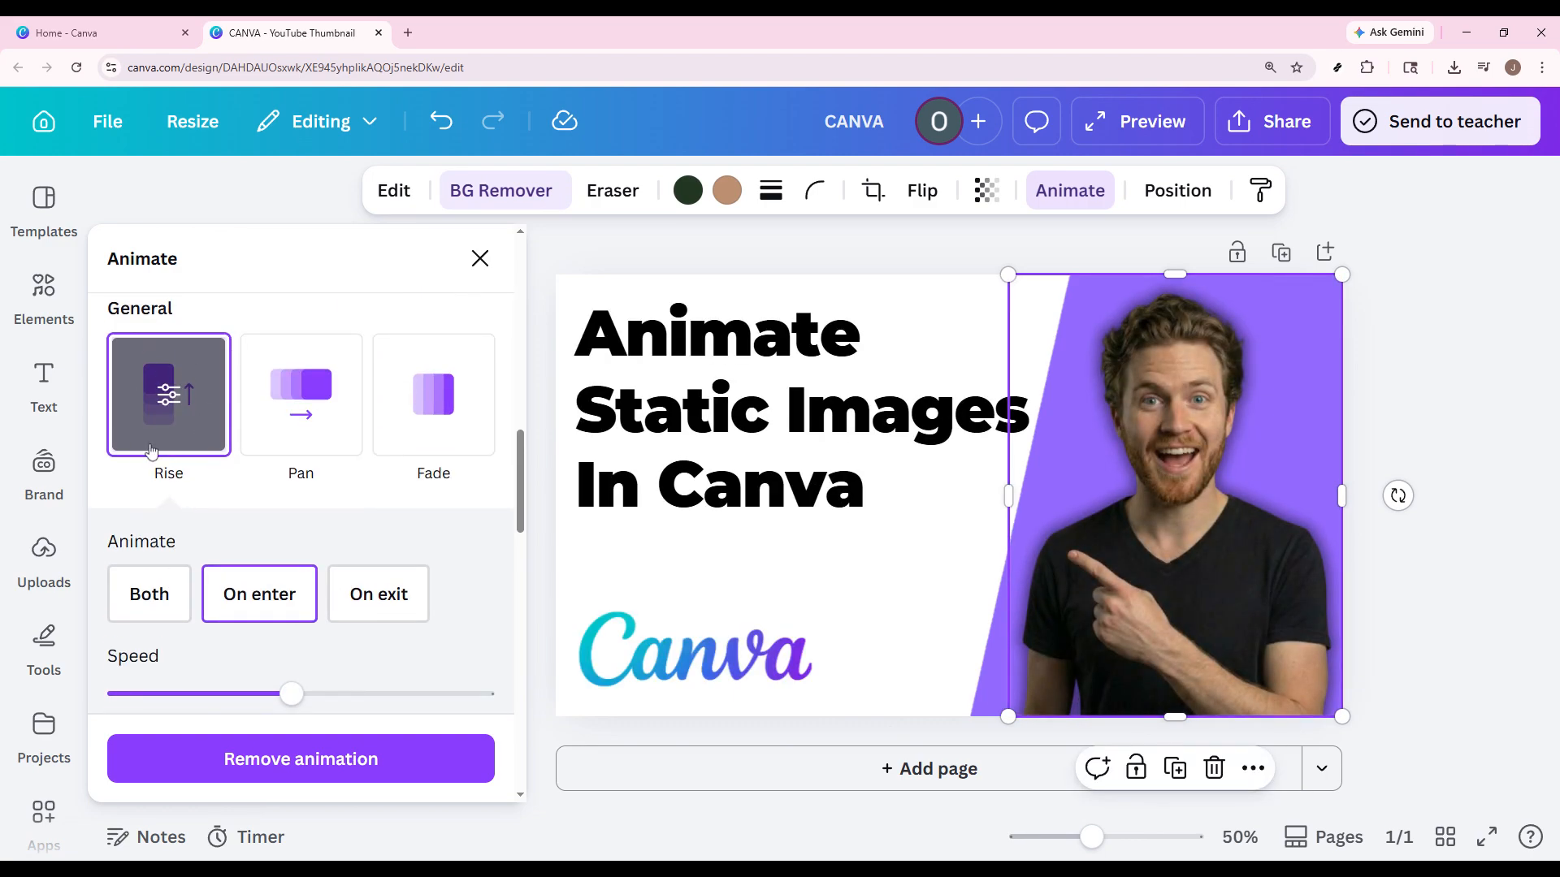
pyautogui.scroll(-1, 160, 520)
pyautogui.scroll(-1, 425, 560)
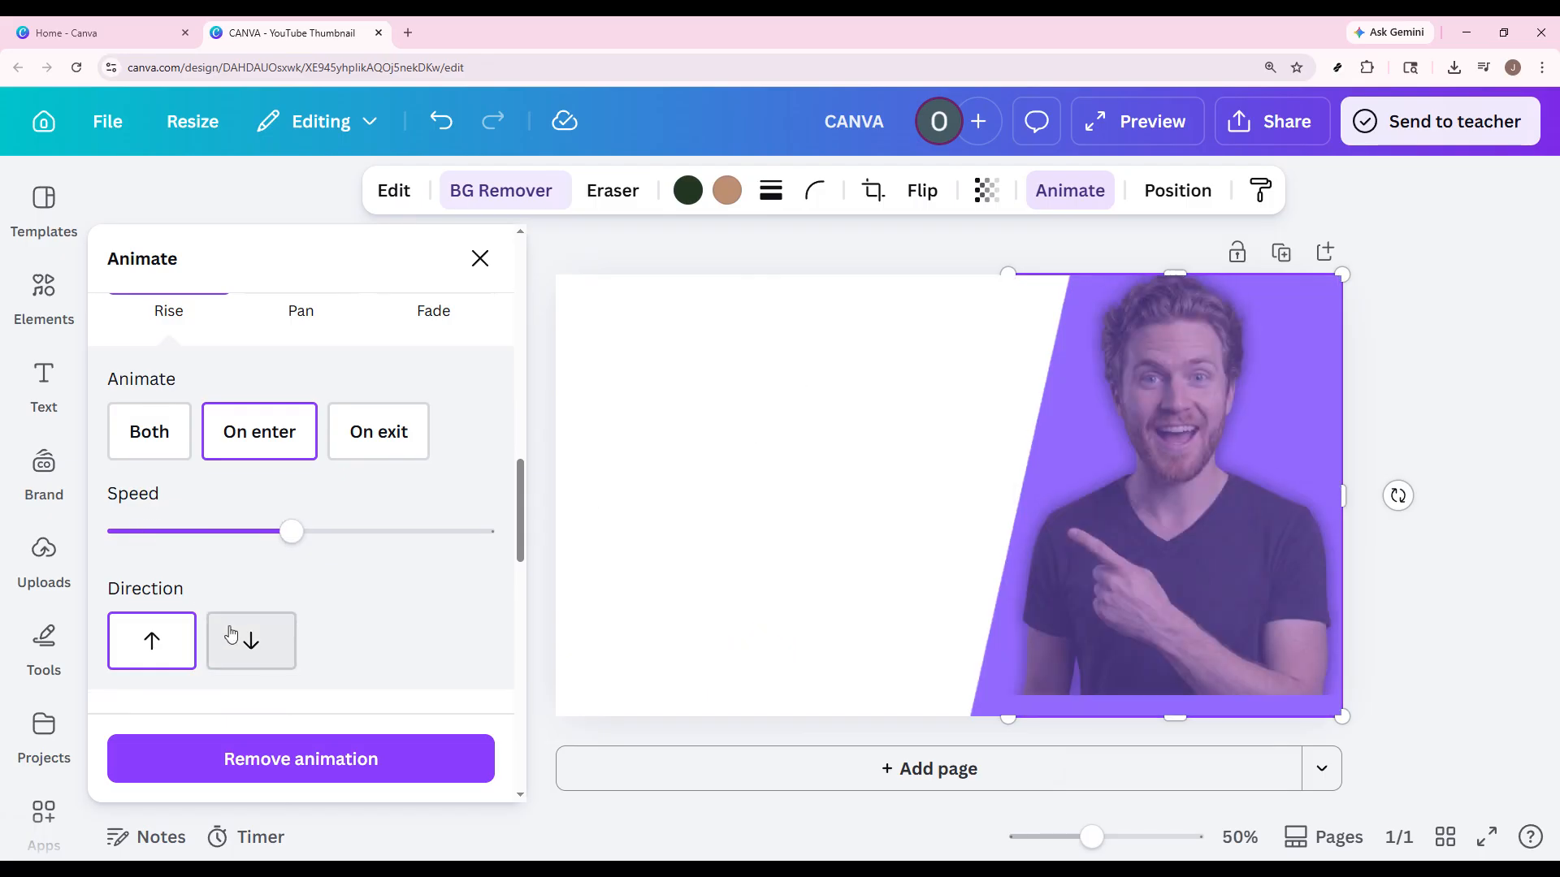
# Step: Set the Rise animation to move upward at a slower speed, about a third of the range, and play on both enter and exit
pyautogui.click(238, 637)
pyautogui.click(151, 637)
pyautogui.moveTo(298, 539); pyautogui.dragTo(230, 543)
pyautogui.click(141, 433)
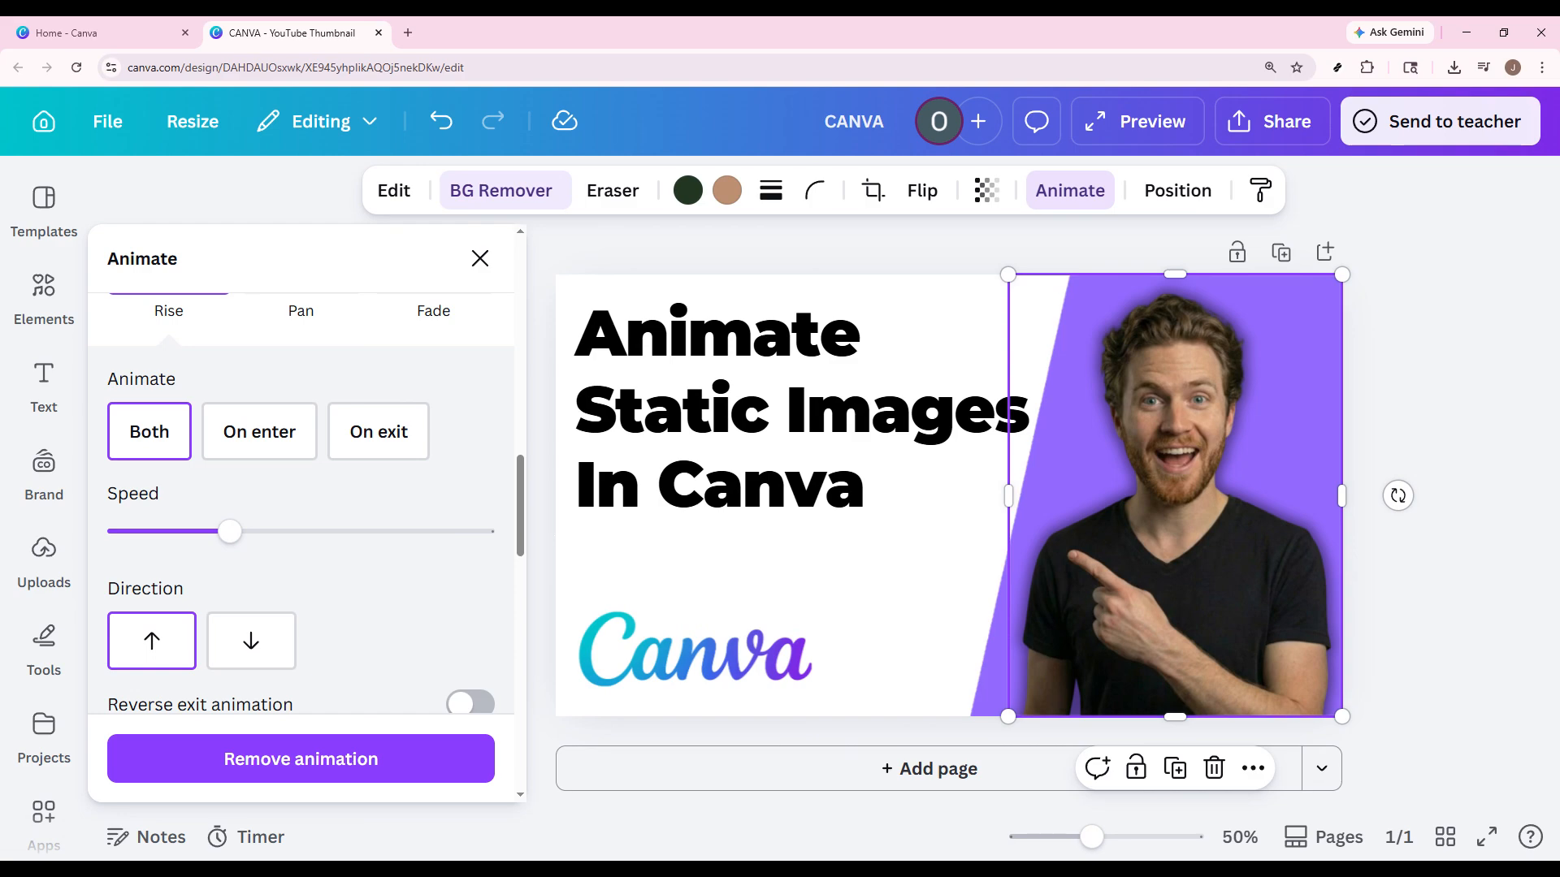
# Step: Preview the design, lower the Rise animation's speed almost to its minimum and preview it again
pyautogui.click(1146, 130)
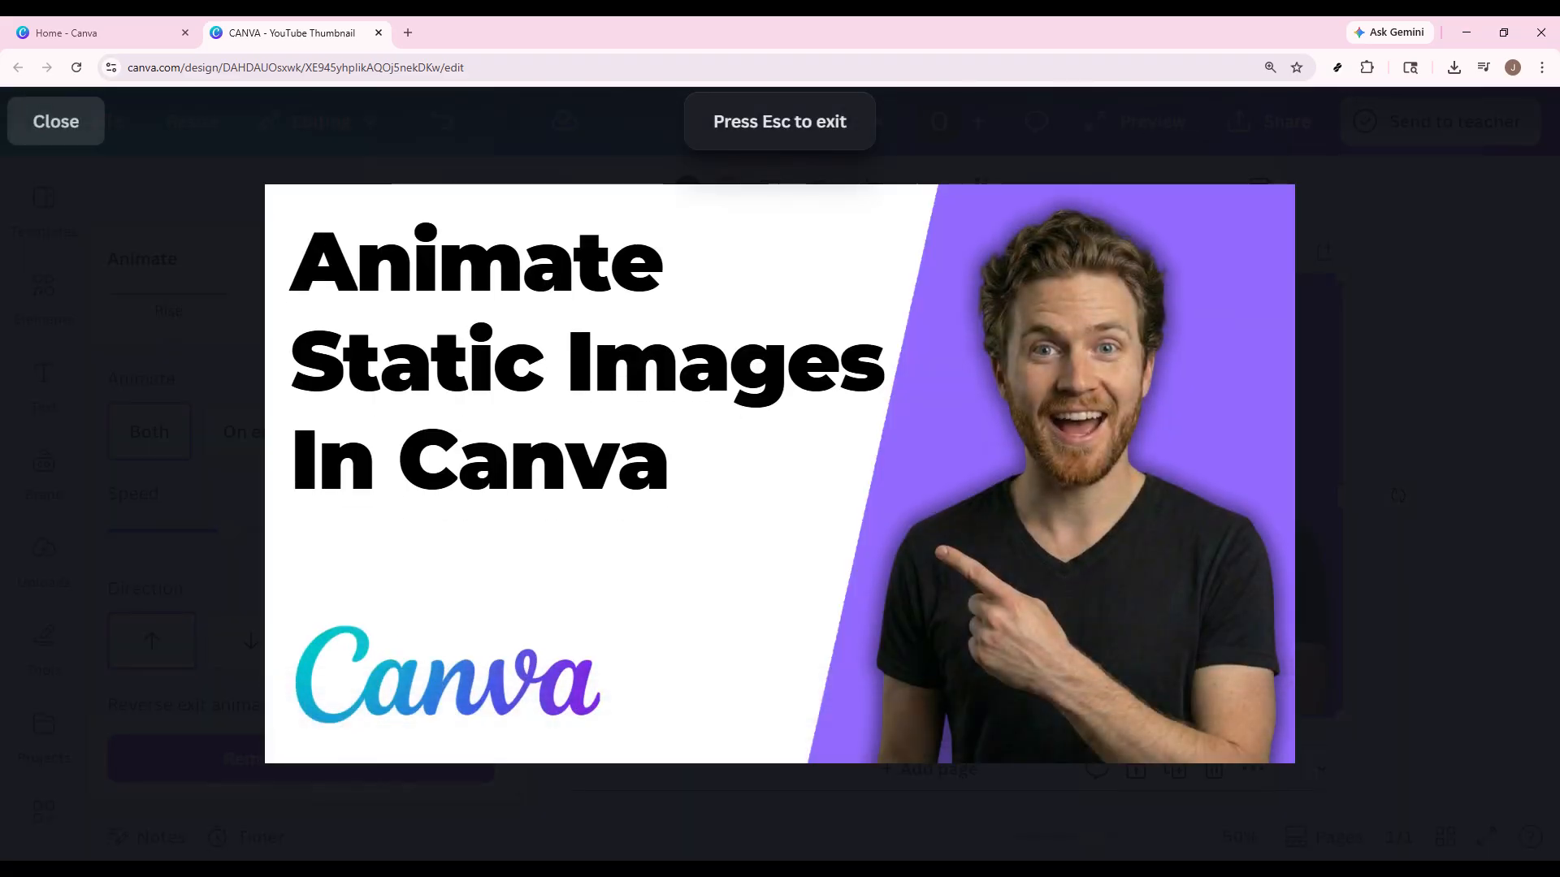
pyautogui.click(45, 129)
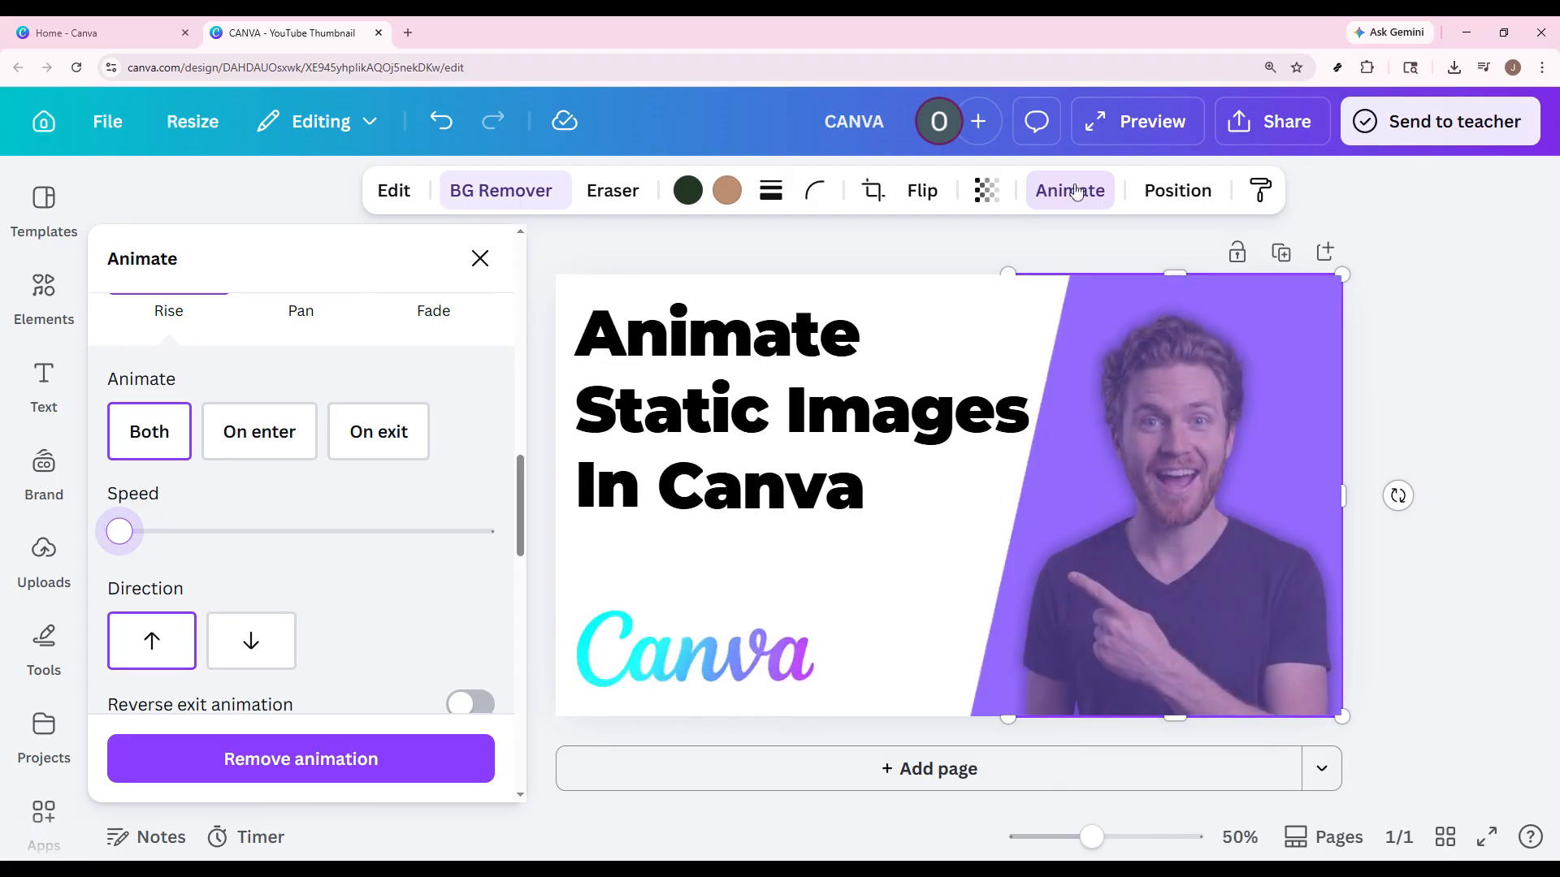
pyautogui.click(1148, 134)
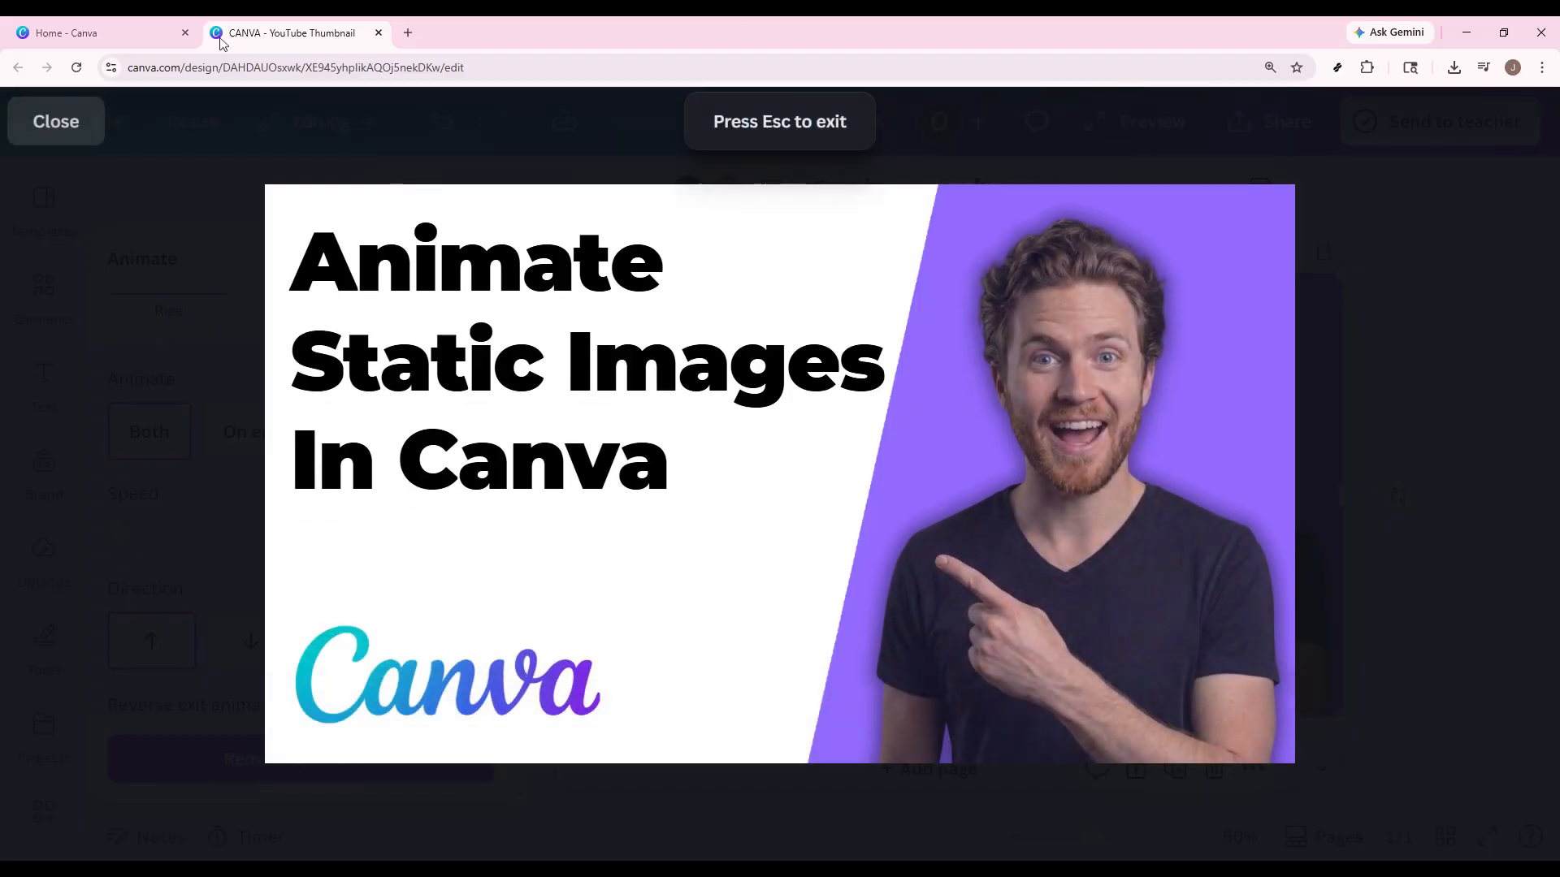
pyautogui.click(70, 121)
# Step: Set the Rise animation's speed to about a quarter of its range, preview the design and deselect the photo
pyautogui.click(196, 531)
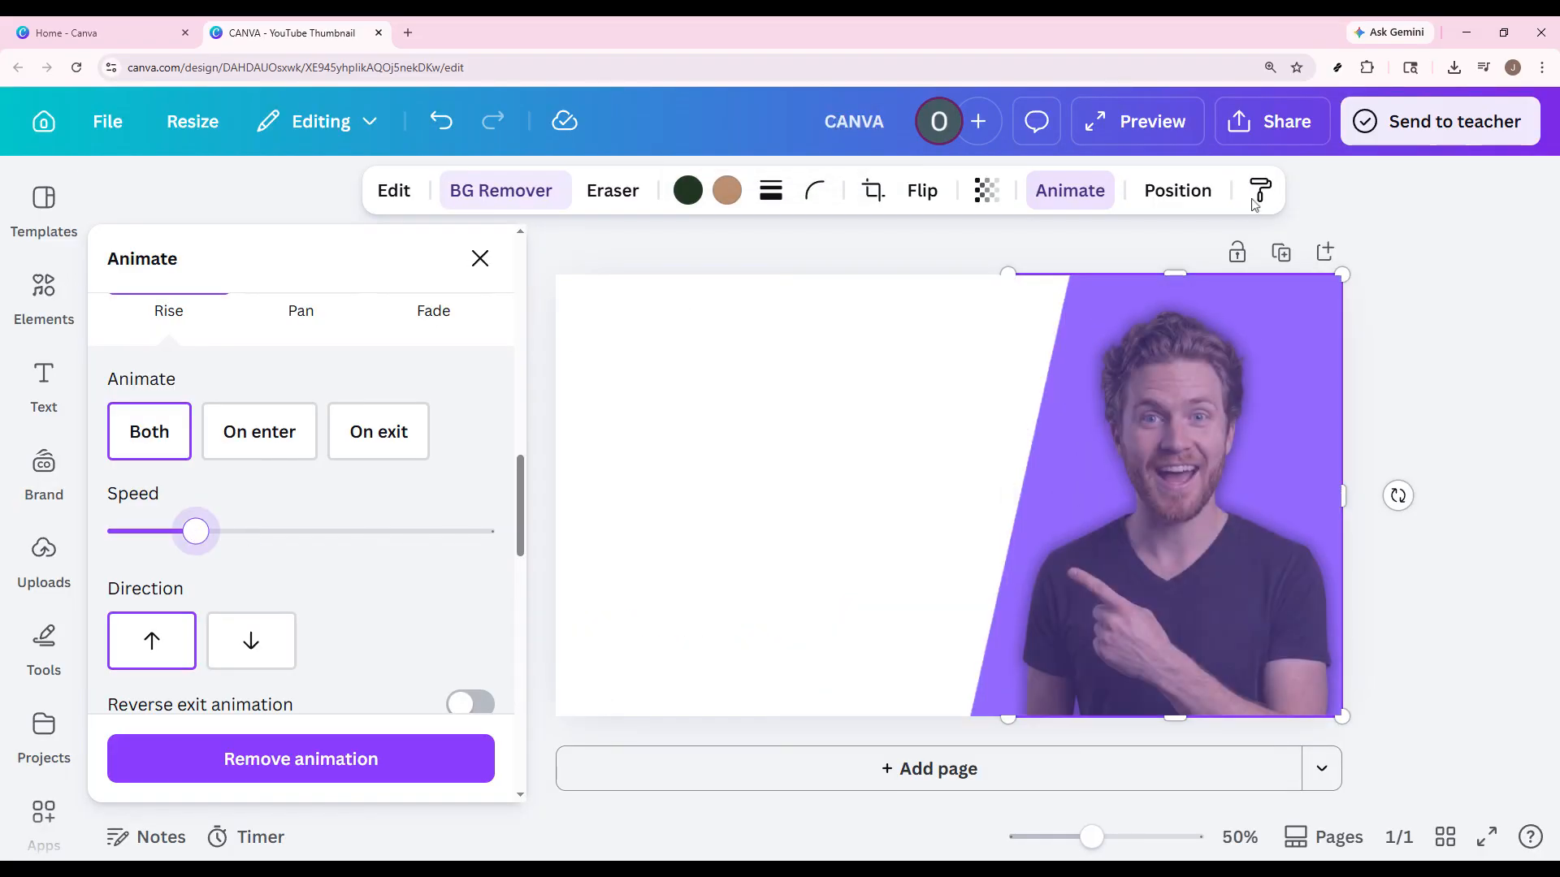
pyautogui.click(1178, 136)
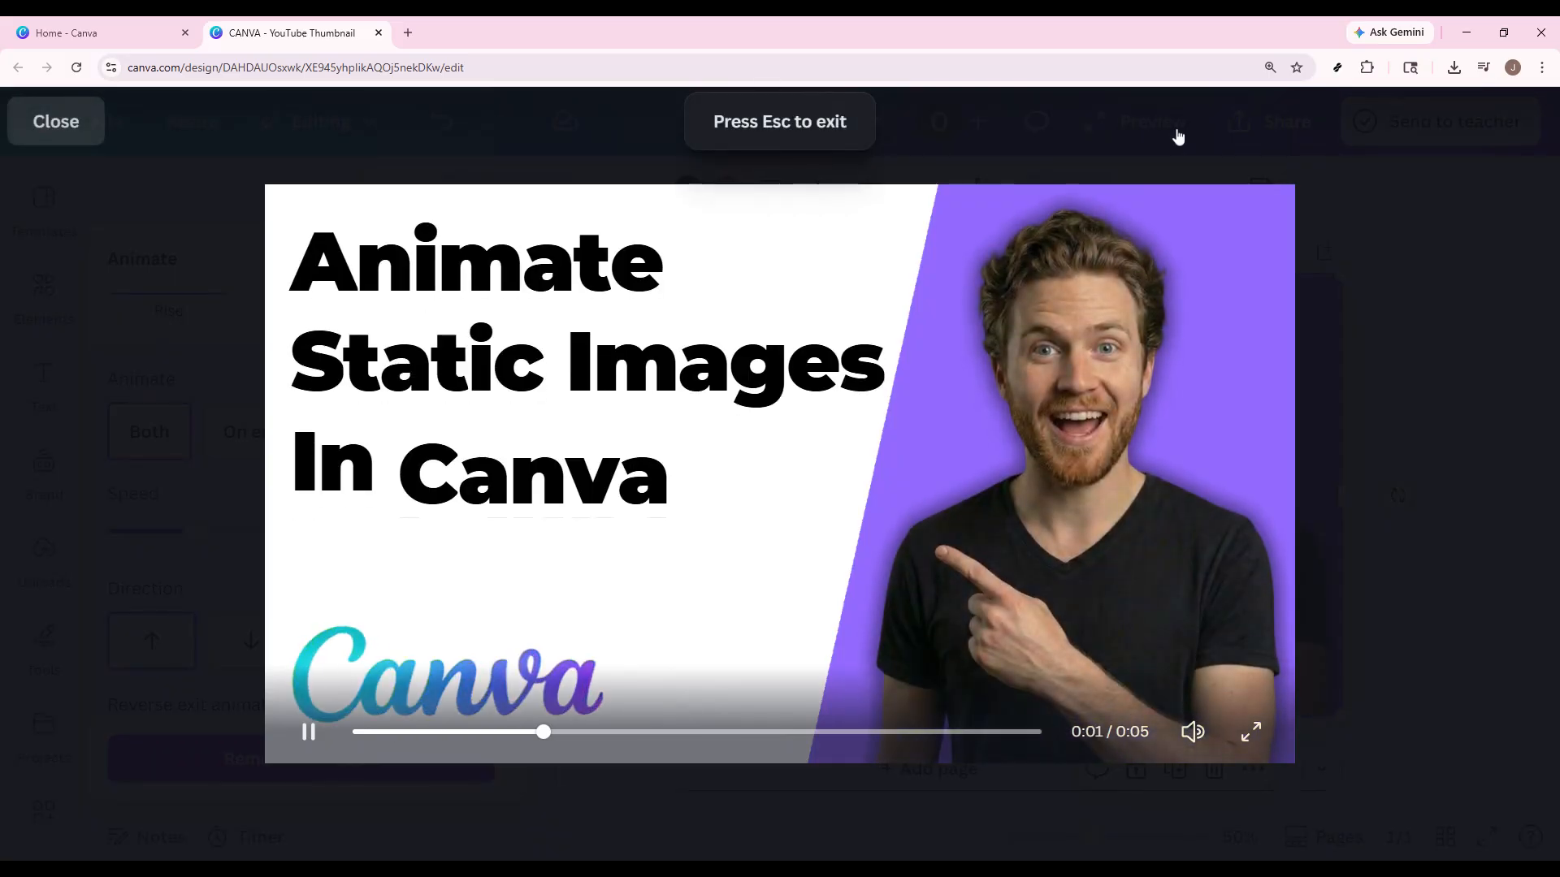
pyautogui.click(73, 126)
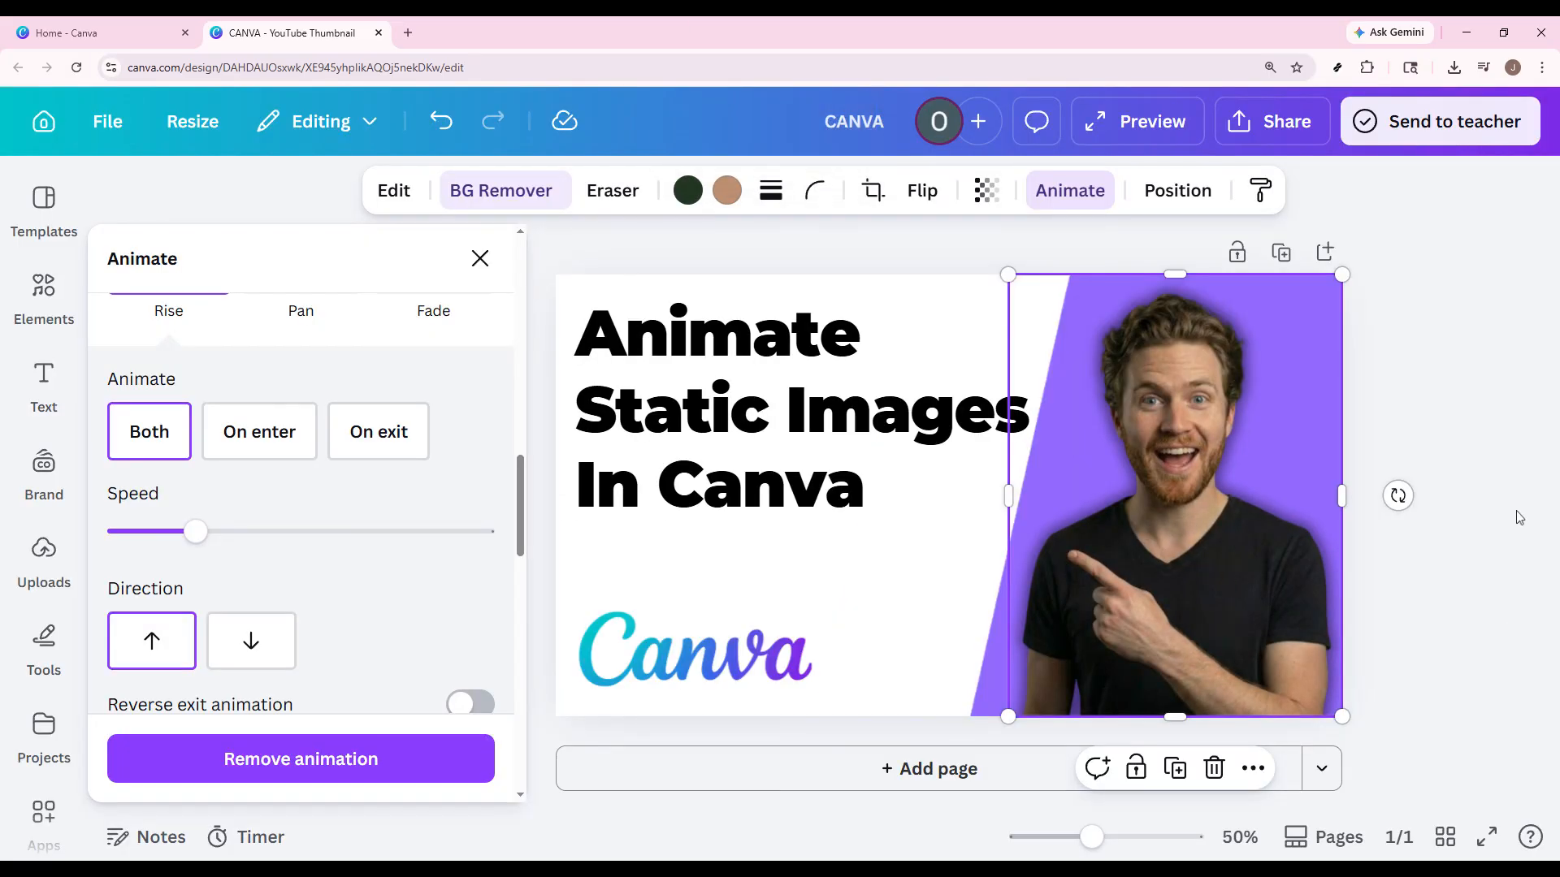
pyautogui.click(1490, 380)
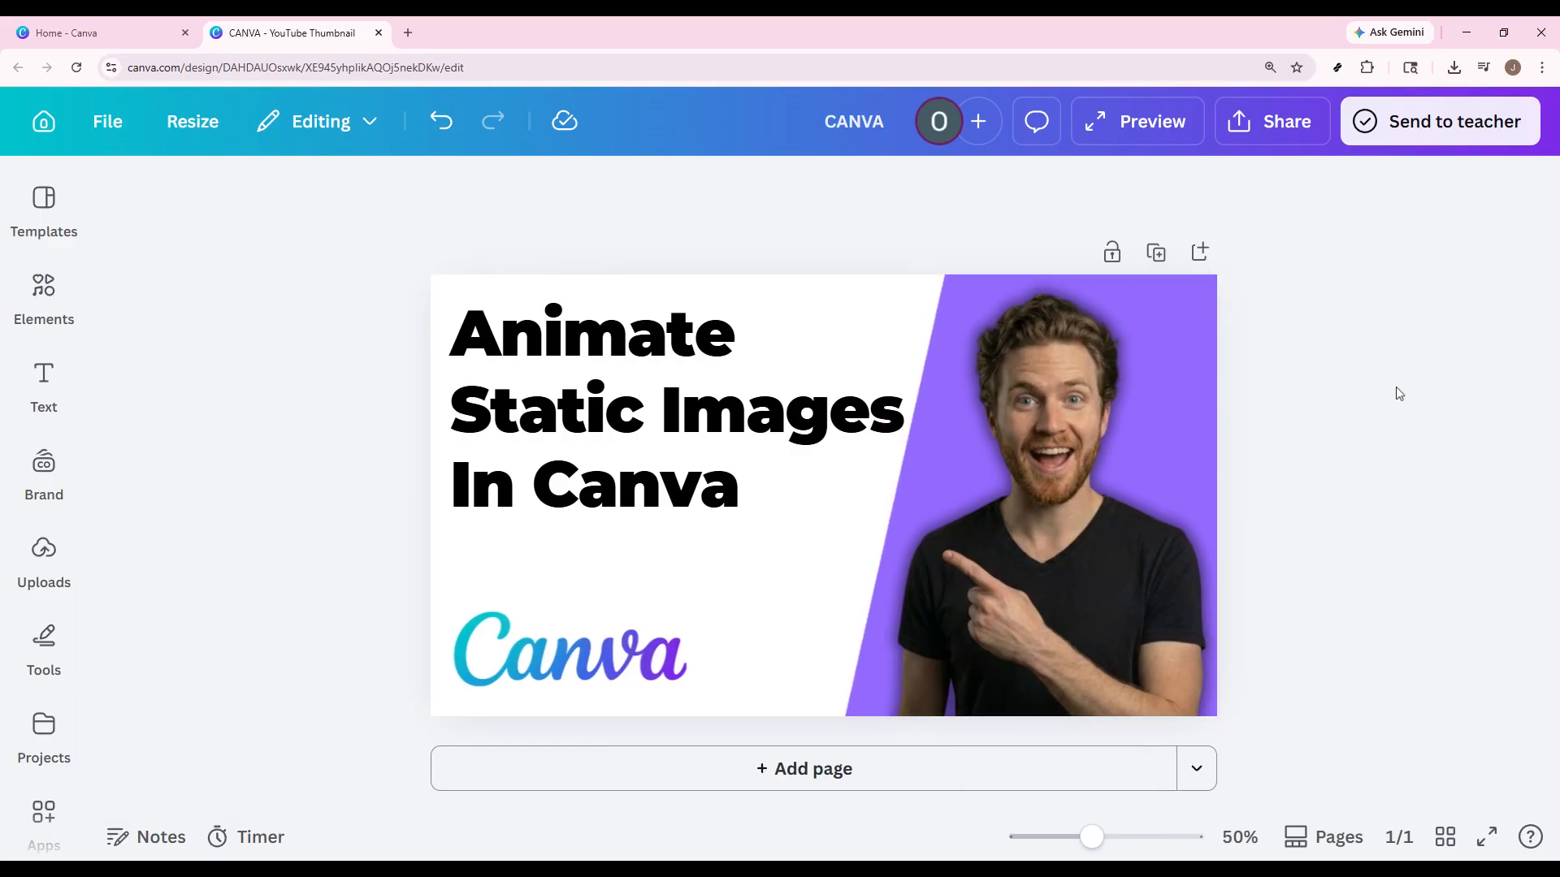
# Step: Choose MP4 Video as the download file type for the design and close the download options
pyautogui.click(1300, 143)
pyautogui.click(1112, 679)
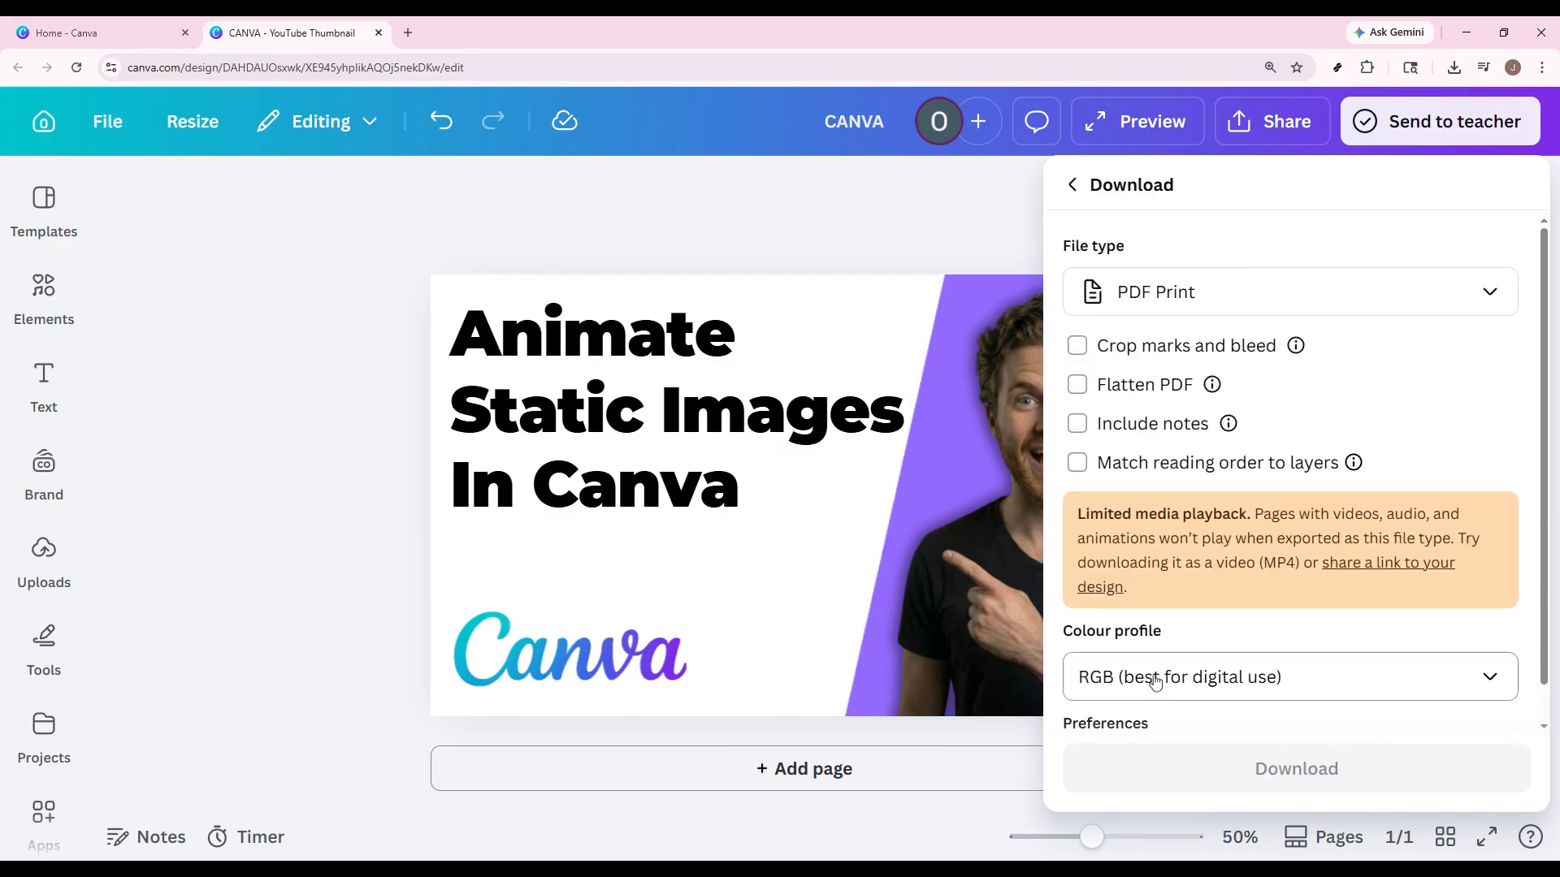
pyautogui.click(1219, 303)
pyautogui.click(1227, 731)
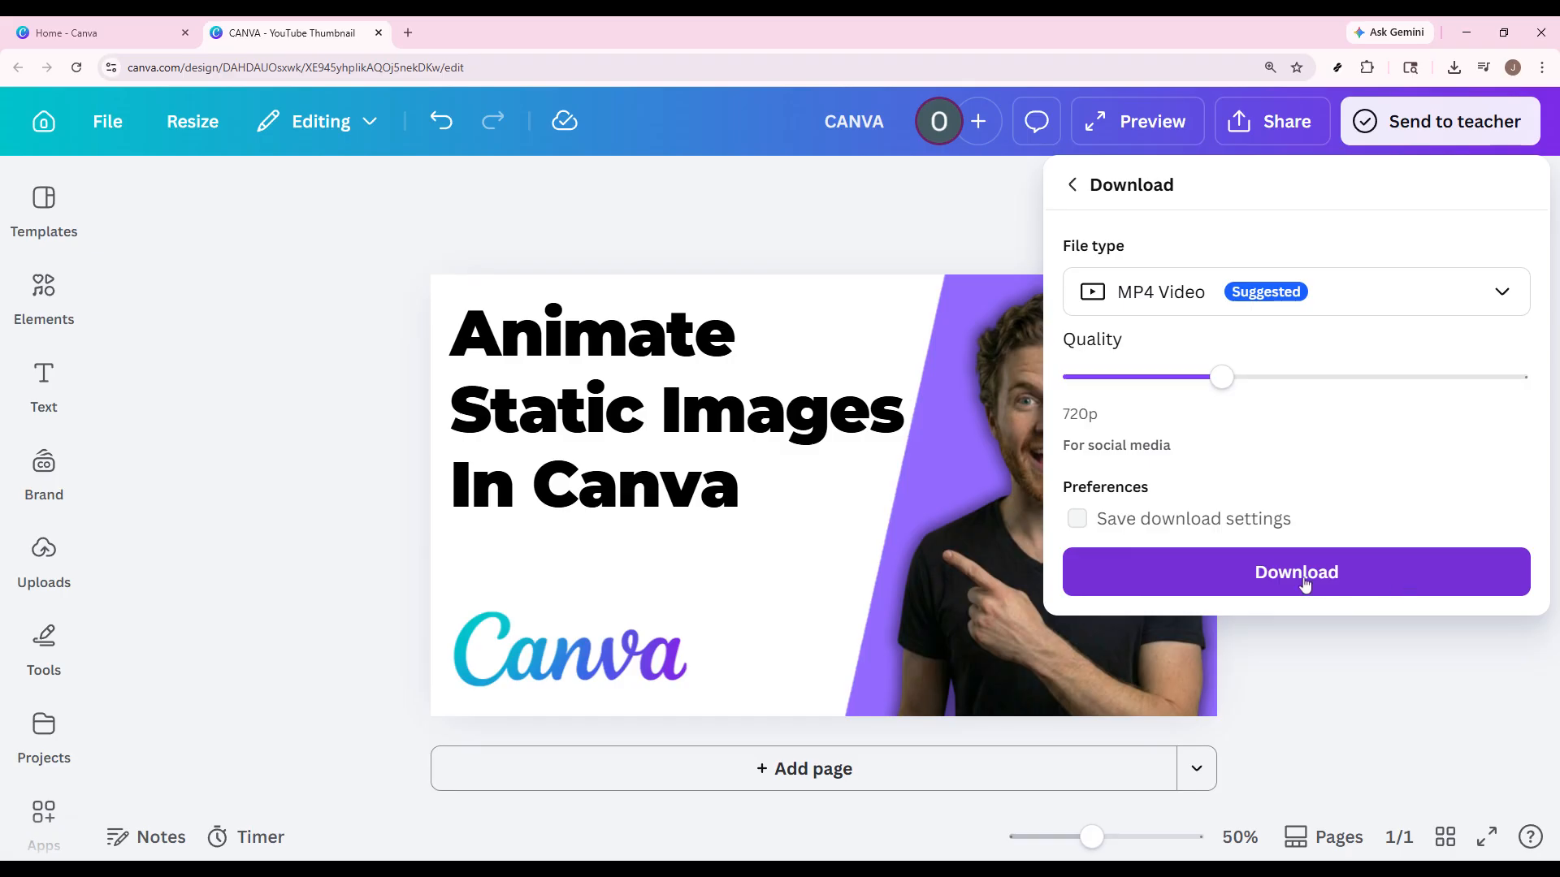
pyautogui.click(1353, 646)
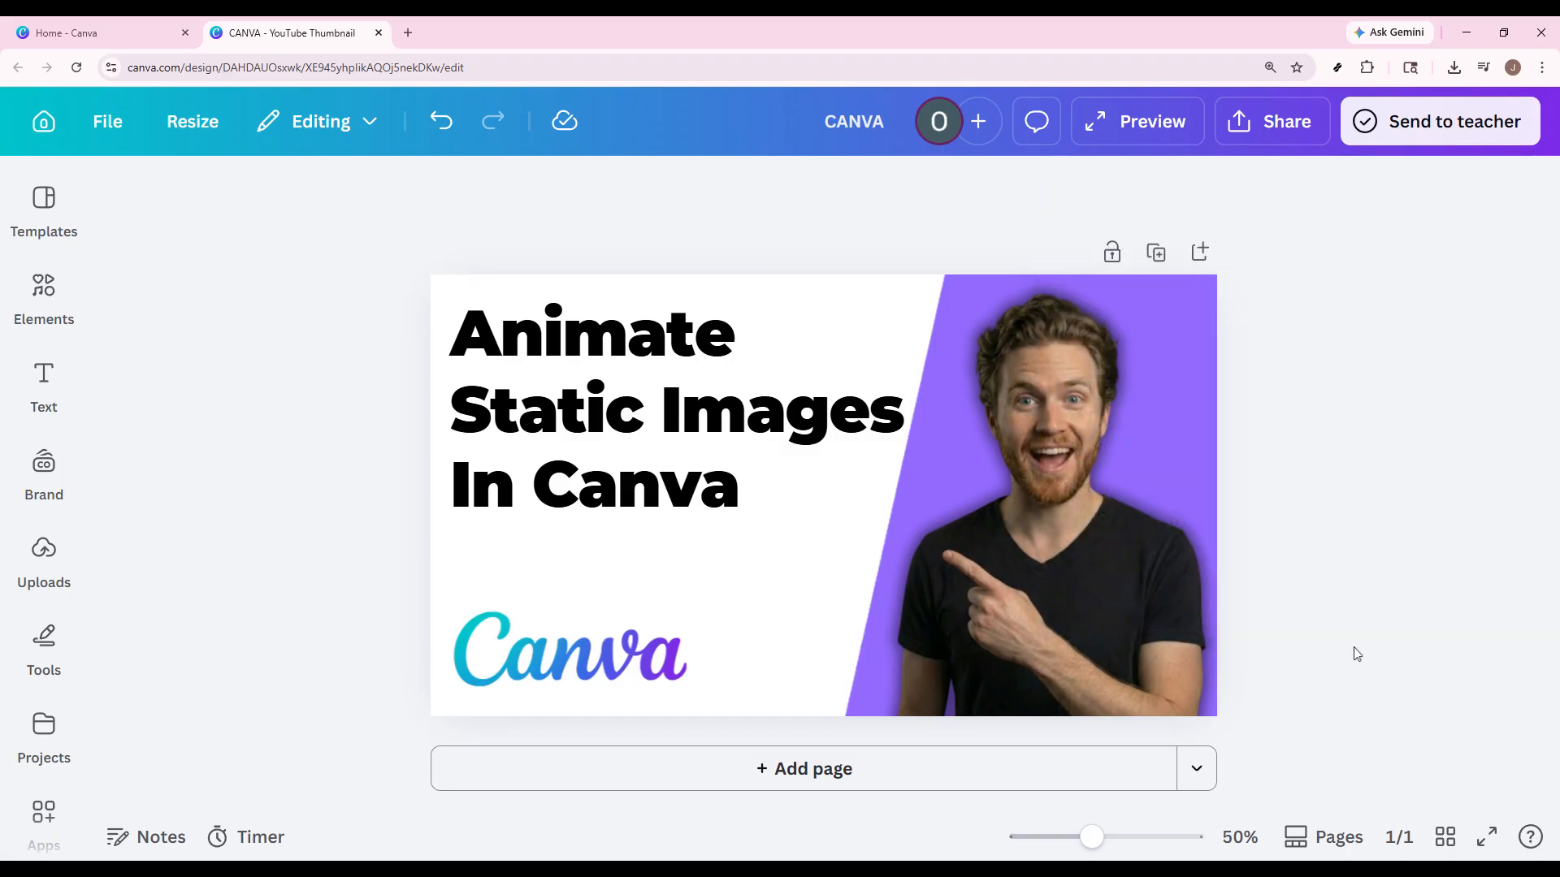